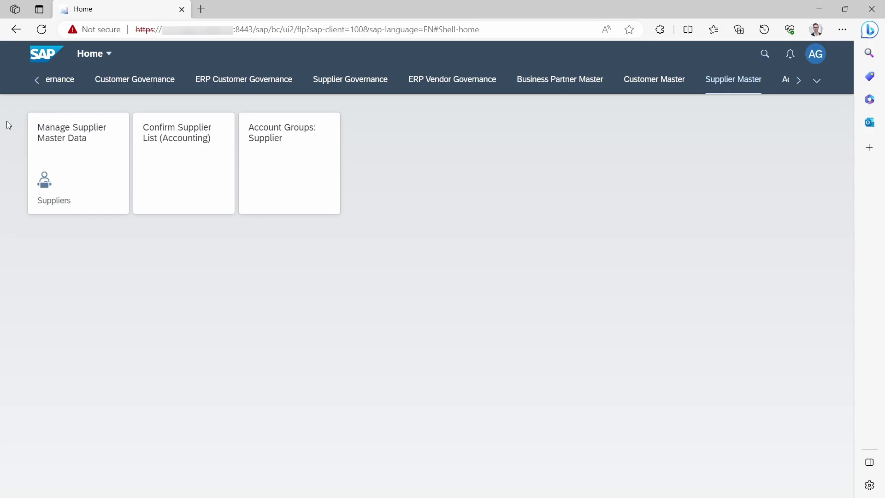
# Launch Manage Supplier Master and review its About title and app ID F1053A.
pyautogui.click(85, 135)
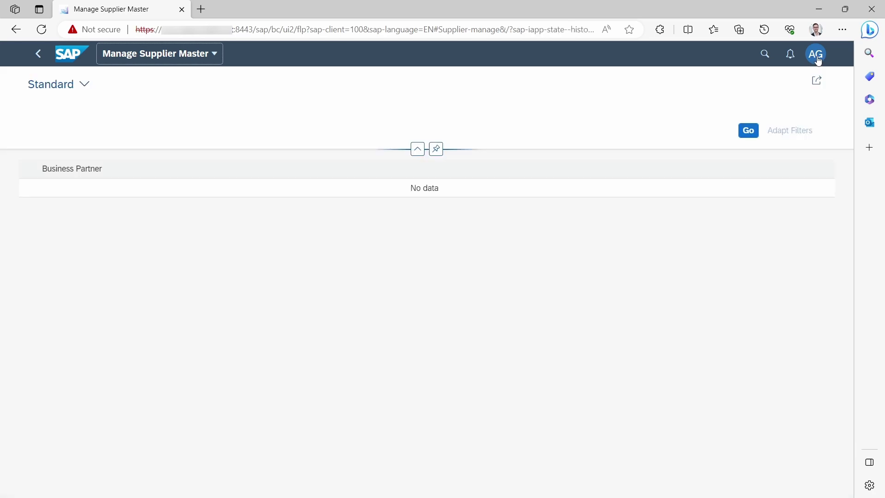
pyautogui.click(816, 56)
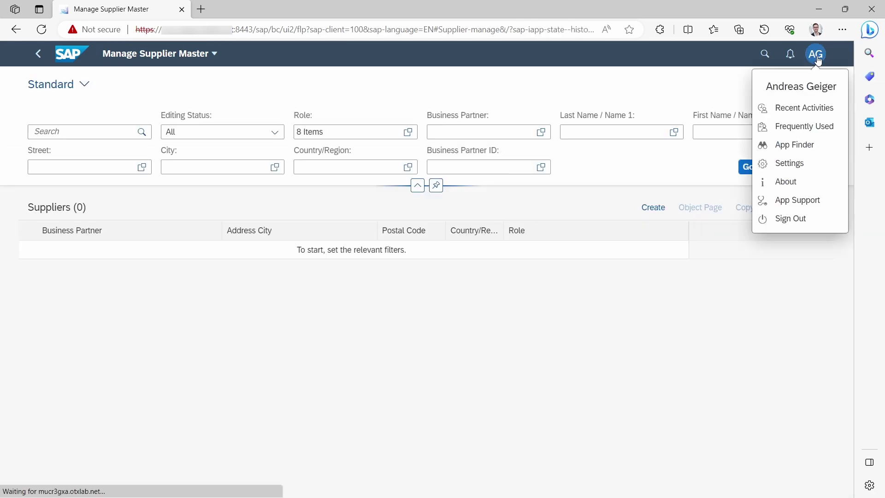
pyautogui.click(785, 183)
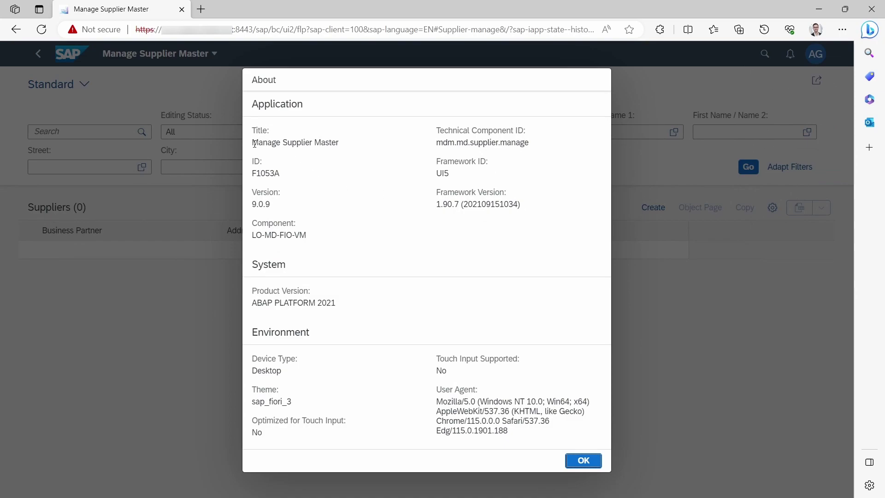
pyautogui.moveTo(252, 143); pyautogui.dragTo(341, 141)
pyautogui.hotkey('ctrl', 'c')
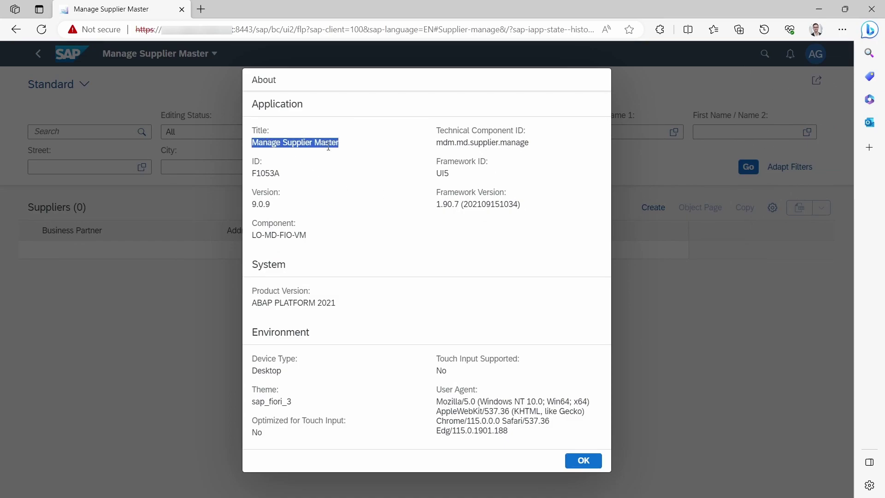
pyautogui.click(296, 158)
pyautogui.doubleClick(265, 174)
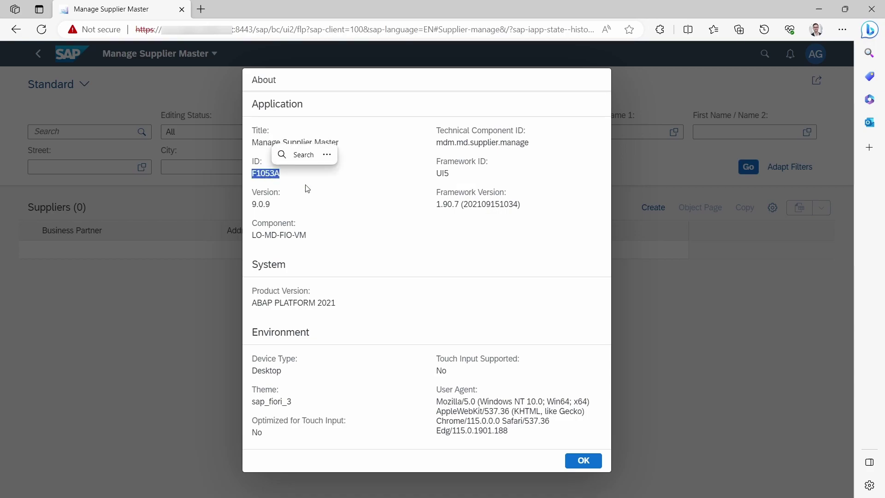
pyautogui.click(284, 169)
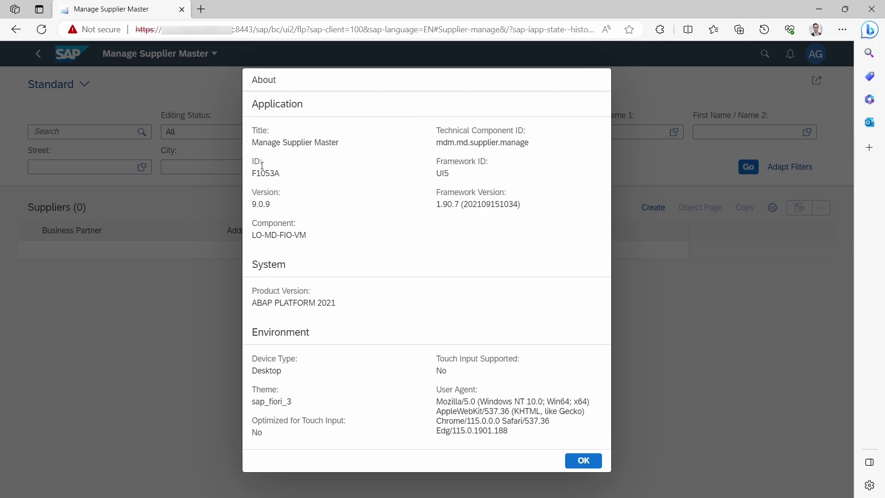
# Close the About dialog, go back to the launchpad home and switch to the Fiori Launchpad space.
pyautogui.click(584, 465)
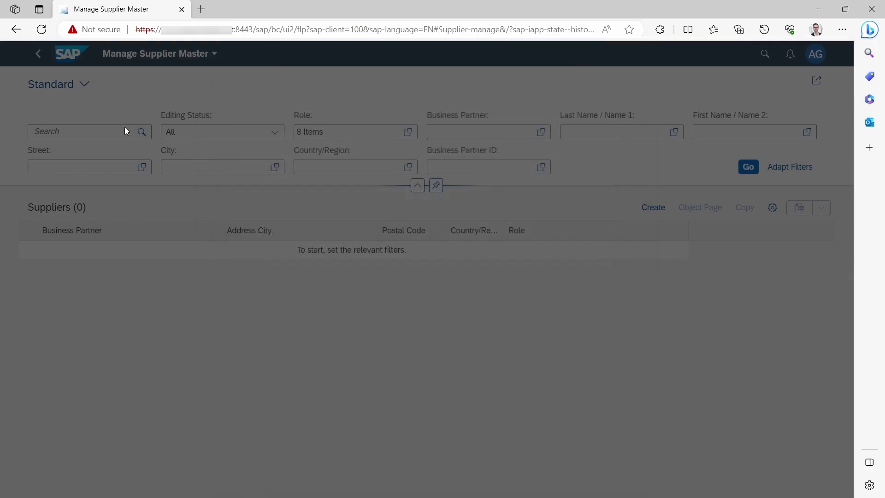
pyautogui.click(16, 29)
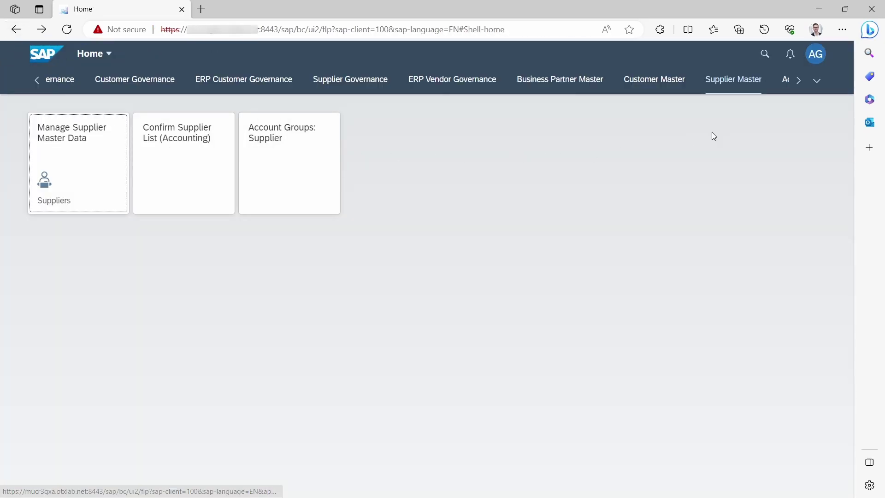
pyautogui.click(816, 81)
pyautogui.scroll(-8, 780, 332)
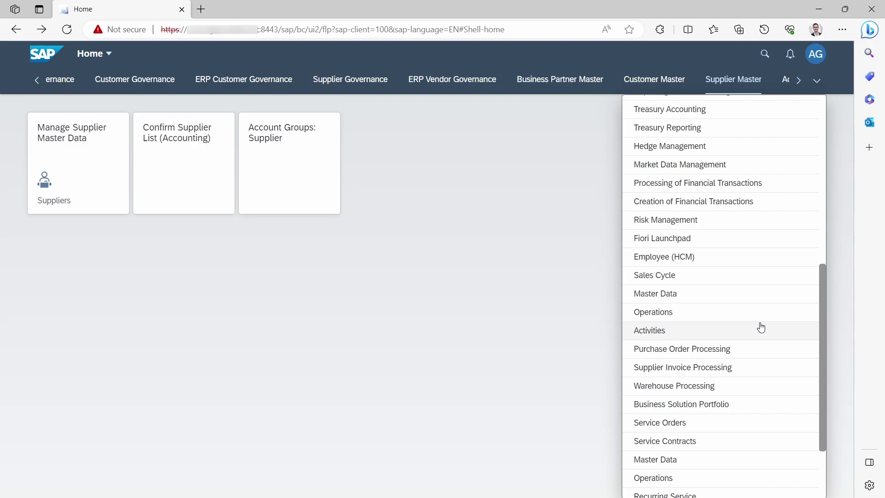
pyautogui.scroll(-2, 761, 328)
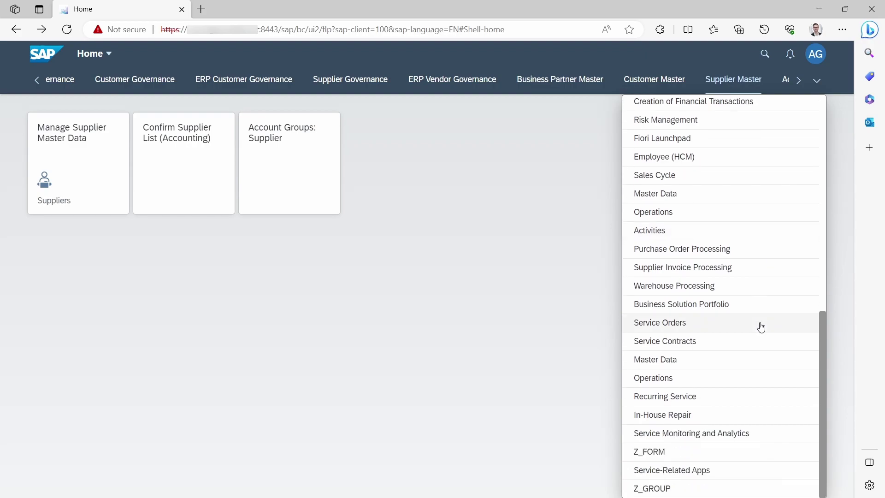
pyautogui.scroll(1, 760, 327)
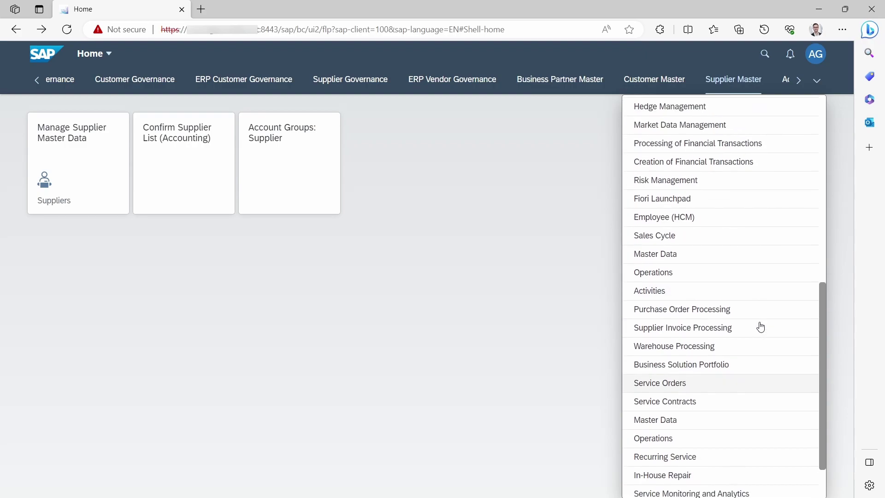
pyautogui.click(705, 204)
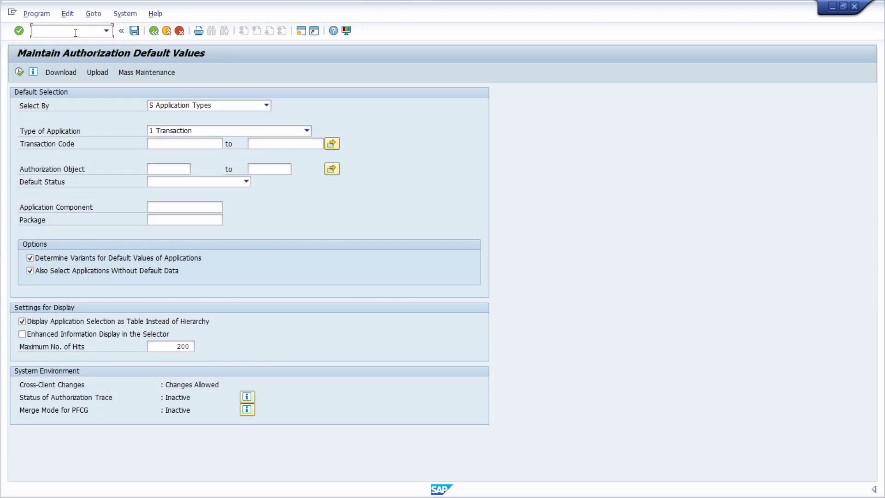
# Run /n/ui2/flpcm_conf for the cross-client Launchpad Content Manager, then enter /n/ui2/flpcm_cust.
pyautogui.write('/n/ui2')
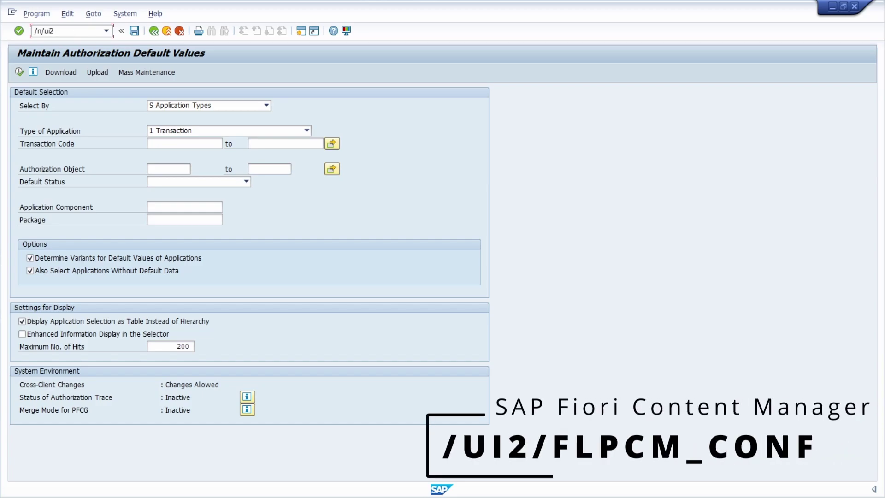
pyautogui.write('/flpcm_conf')
pyautogui.press('Return')
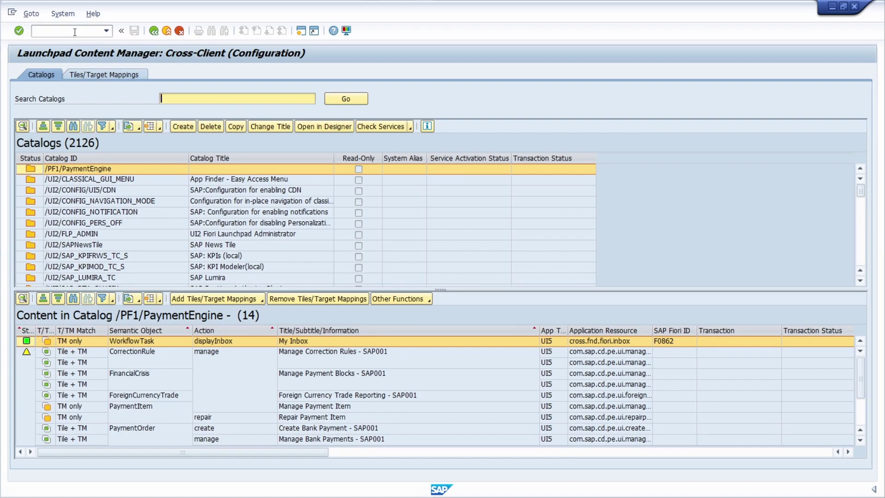
pyautogui.click(73, 31)
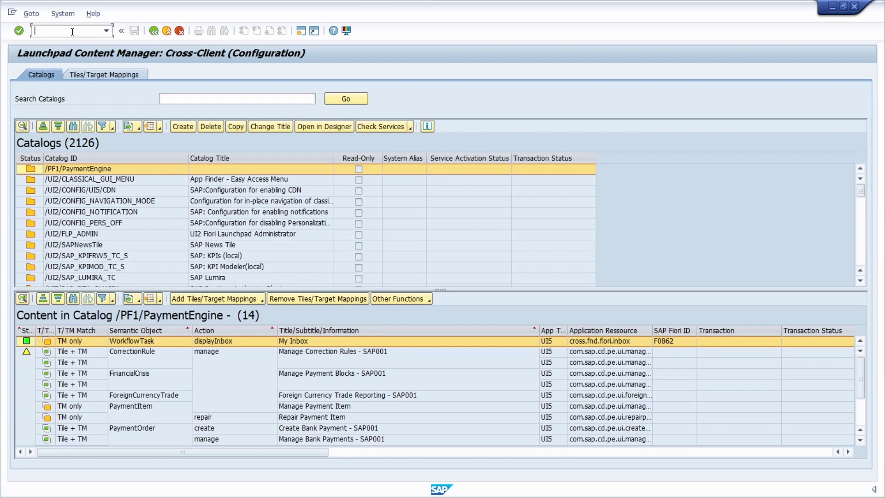
pyautogui.write('/n/ui2/flpcm_cust')
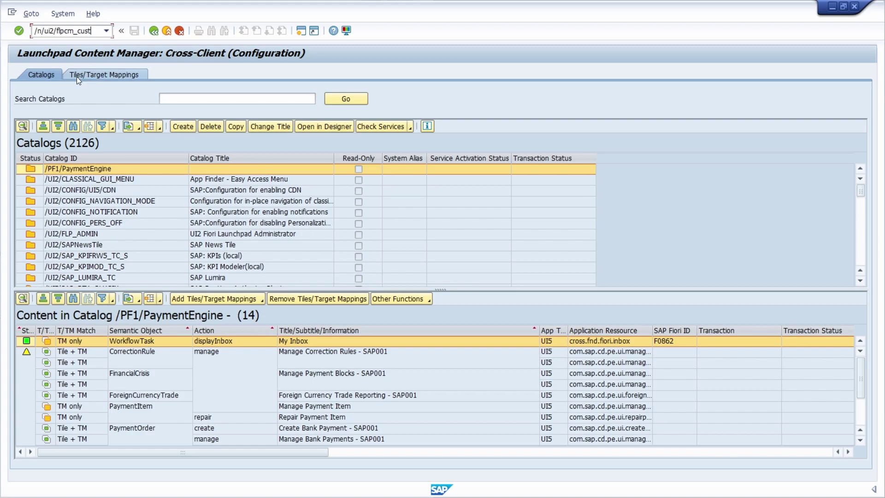
# Search Tiles/Target Mappings for Manage Supplier Master, finding the single F1053A entry.
pyautogui.click(108, 75)
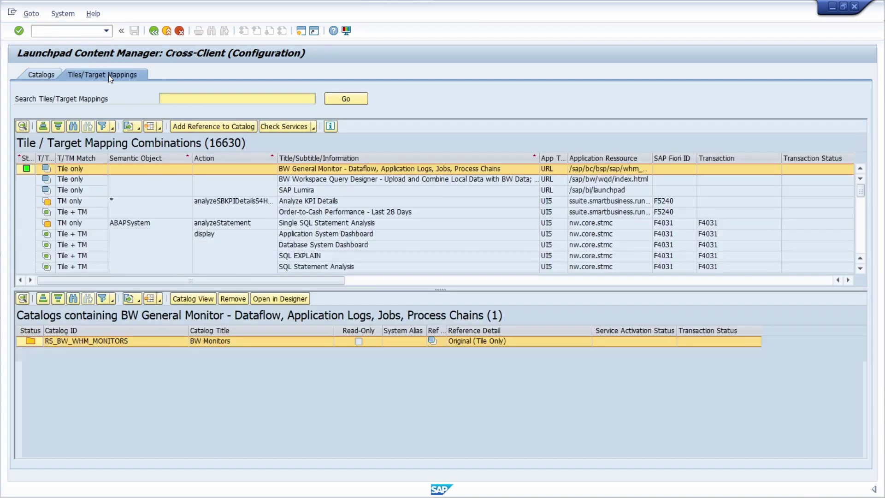
pyautogui.click(186, 97)
pyautogui.hotkey('ctrl', 'v')
pyautogui.click(342, 102)
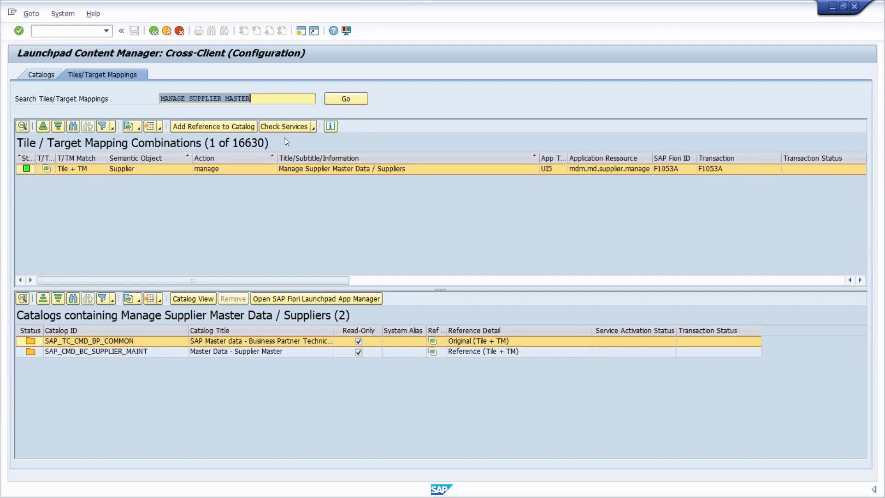
pyautogui.click(313, 128)
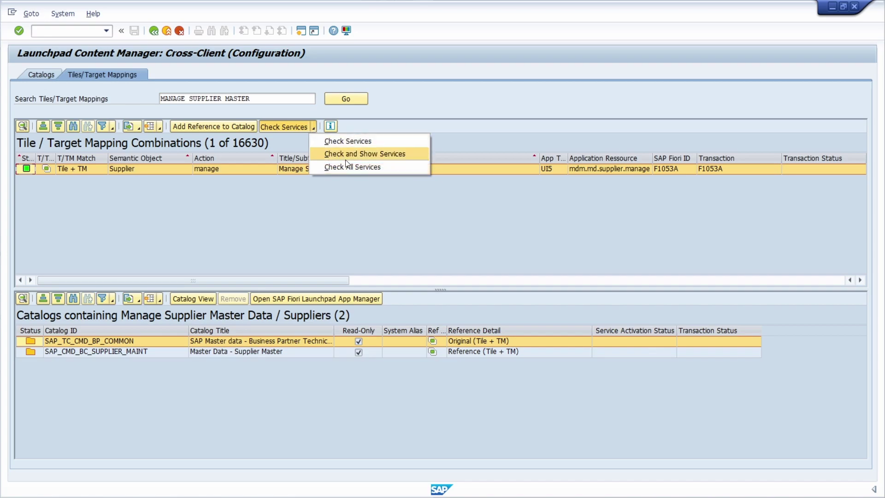
# Check and Show Services to list the app's five OData services, then select CATALOGSERVICE.
pyautogui.click(380, 153)
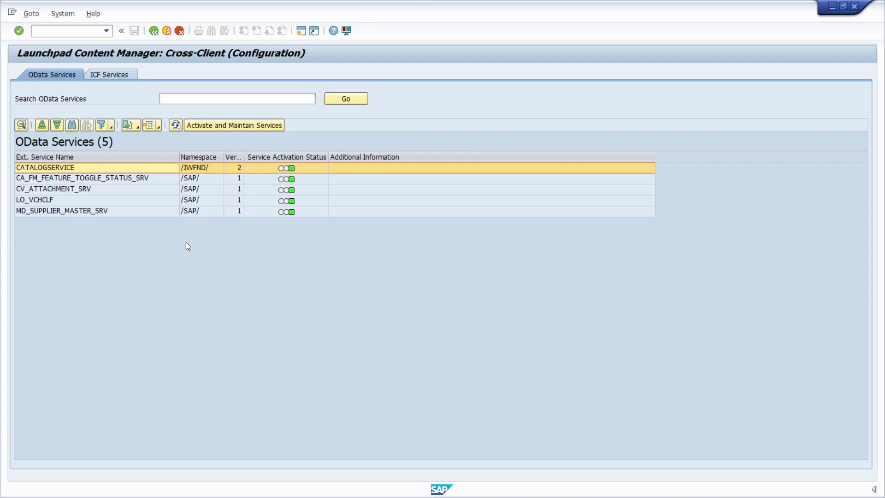
pyautogui.click(94, 167)
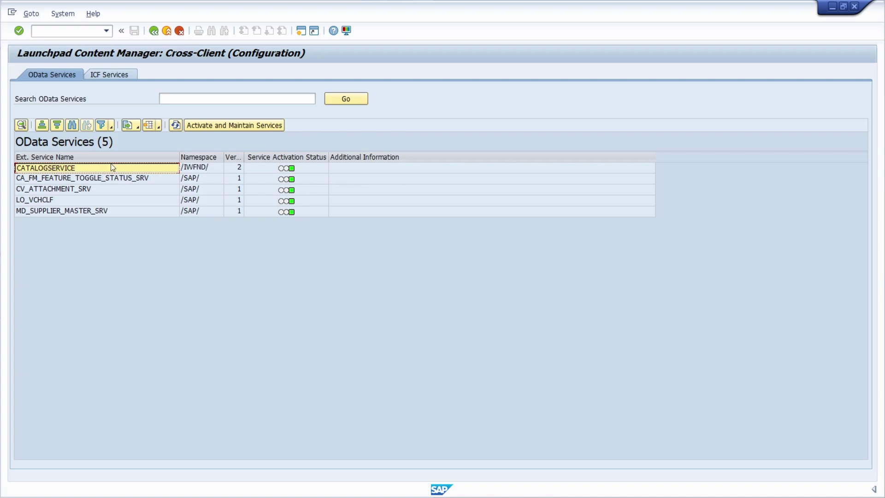
# In Activate and Maintain Services, find CATALOGSERVICE by External Service Name and select version 1.
pyautogui.click(216, 127)
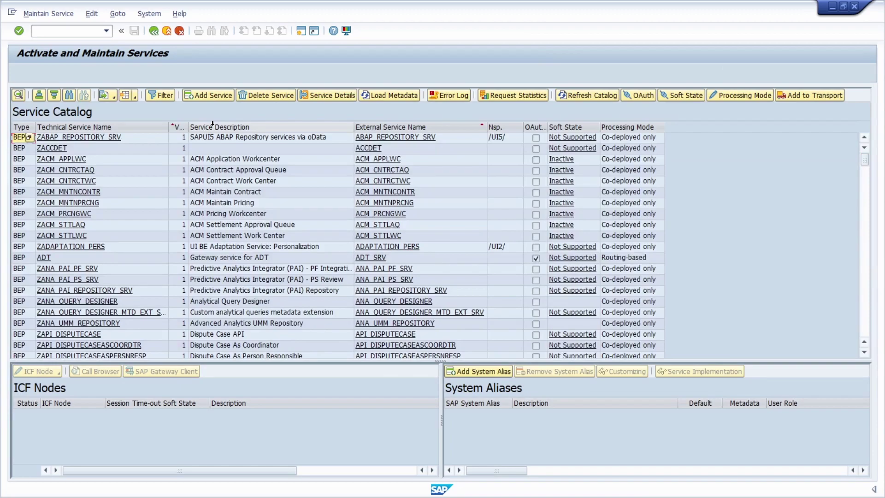
pyautogui.click(389, 129)
pyautogui.rightClick(389, 129)
pyautogui.click(425, 190)
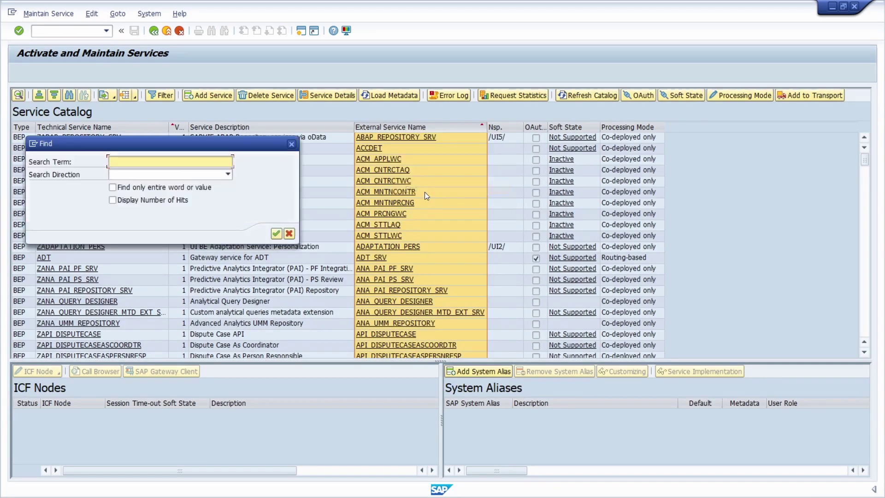
pyautogui.write('CATALOGSERVICE')
pyautogui.click(277, 233)
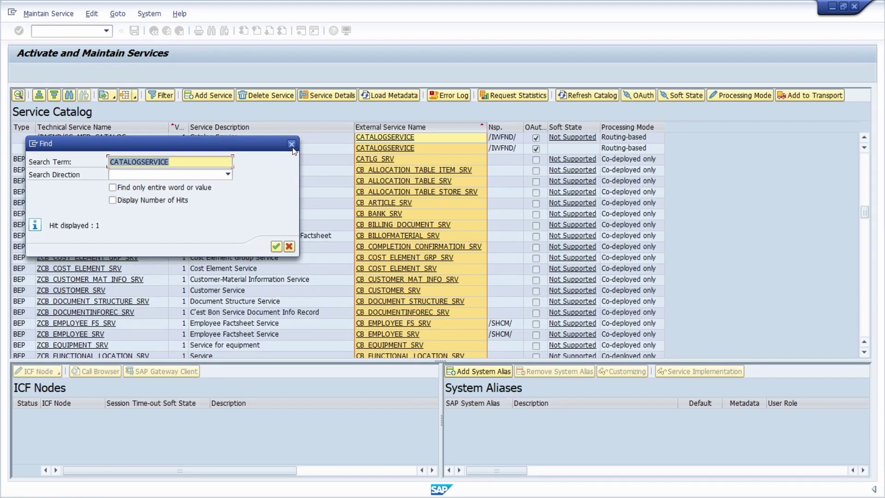
pyautogui.click(291, 144)
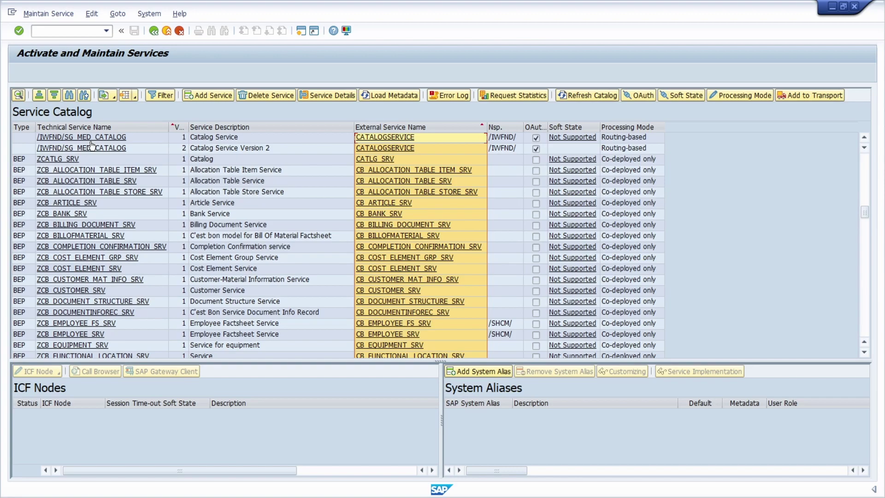
pyautogui.click(55, 140)
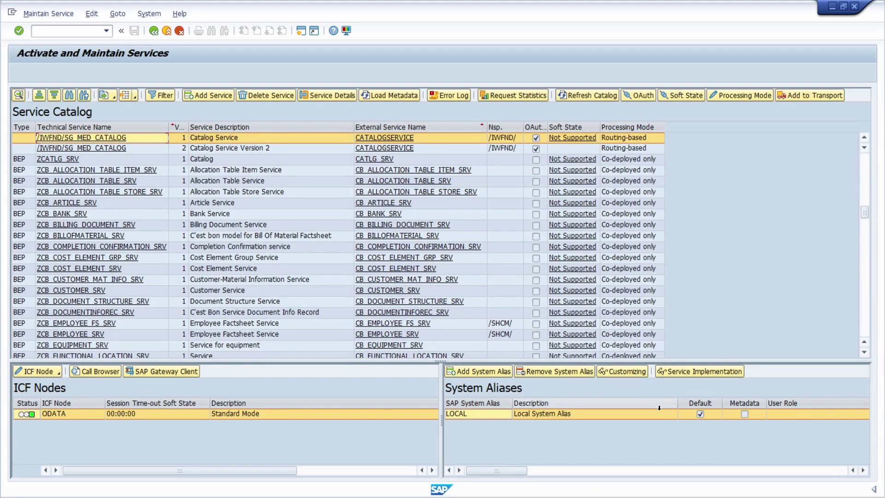
# Display the implementing class /IWFND/CL_MGW_MED_CATALOG, then enter transaction /nsu24.
pyautogui.click(686, 372)
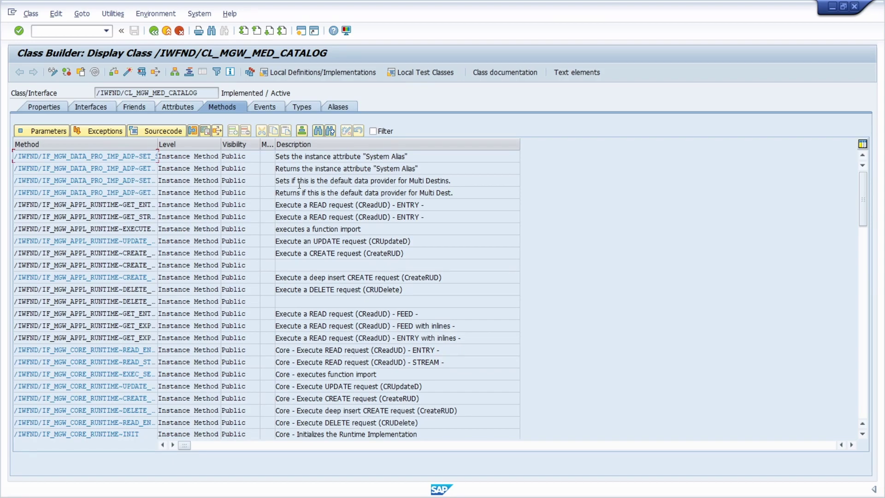
pyautogui.click(52, 30)
pyautogui.write('/nsu24')
# Execute transaction SU24.
pyautogui.press('Return')
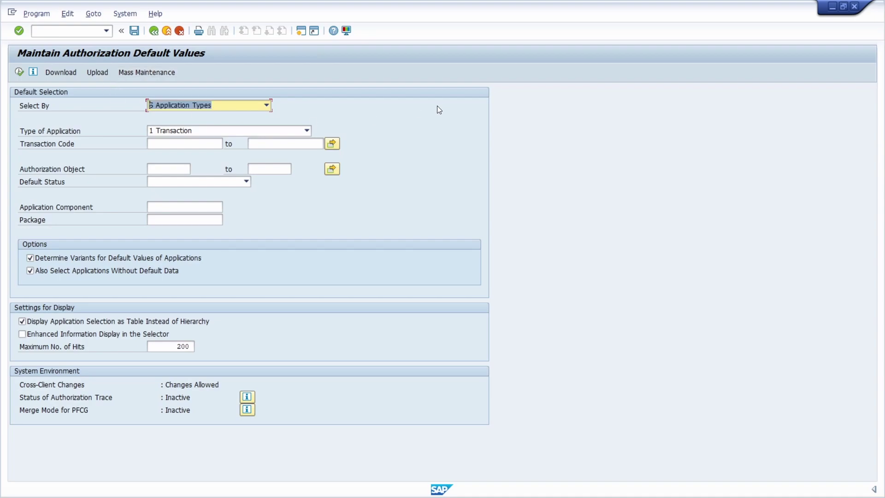